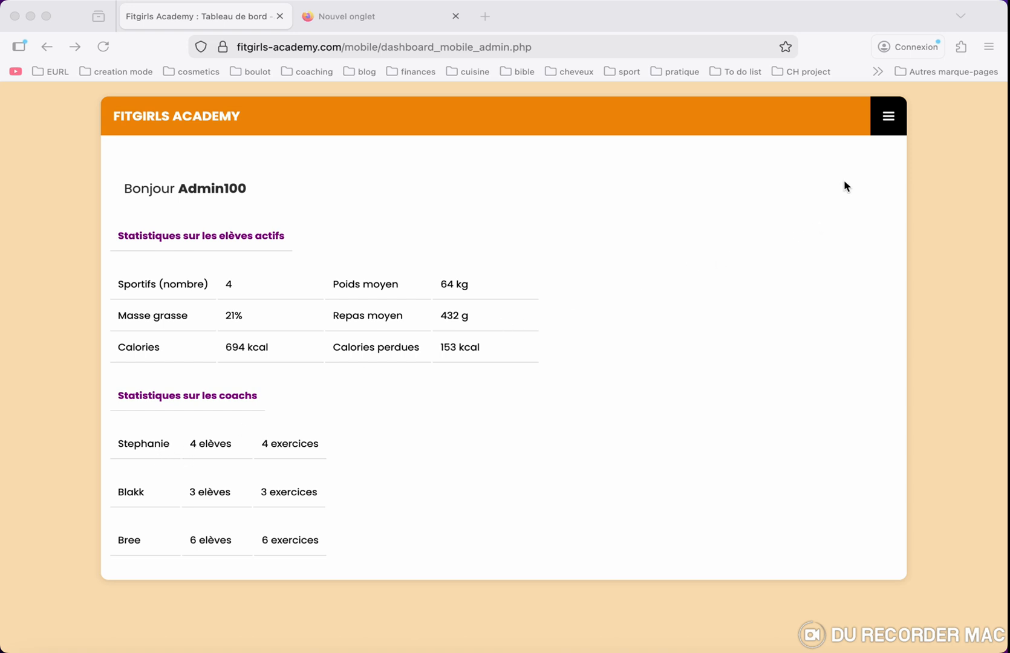
- Expand the admin navigation menu listing the Coupon, Paiement and Coach sections
left_click(889, 124)
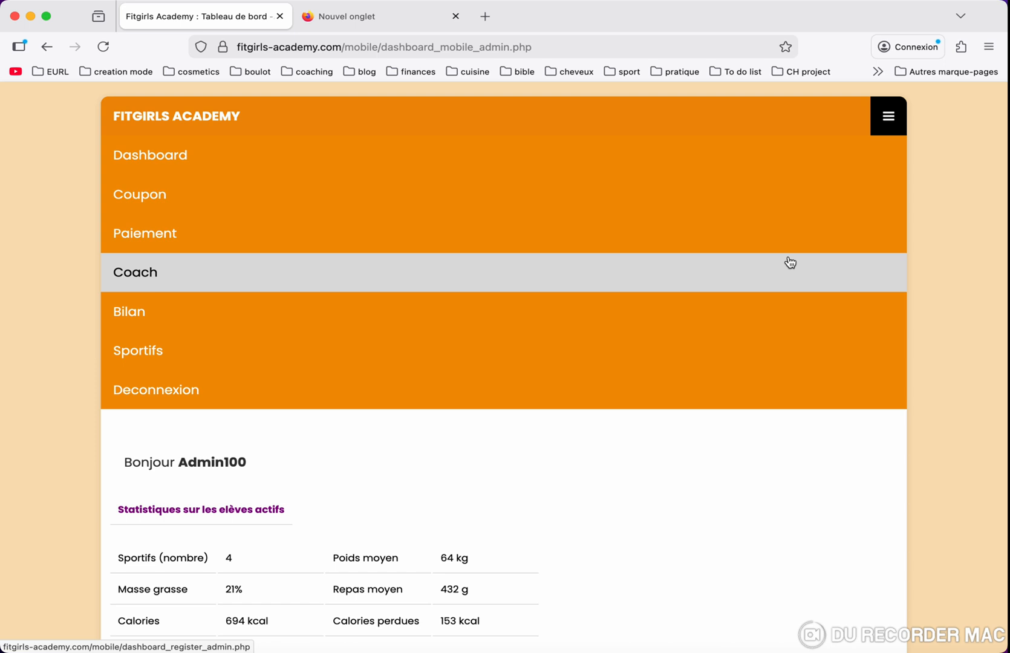
- Search coupons for the A la carte tariff at Debutant level, listing the 2000 FCFA coupons
left_click(785, 207)
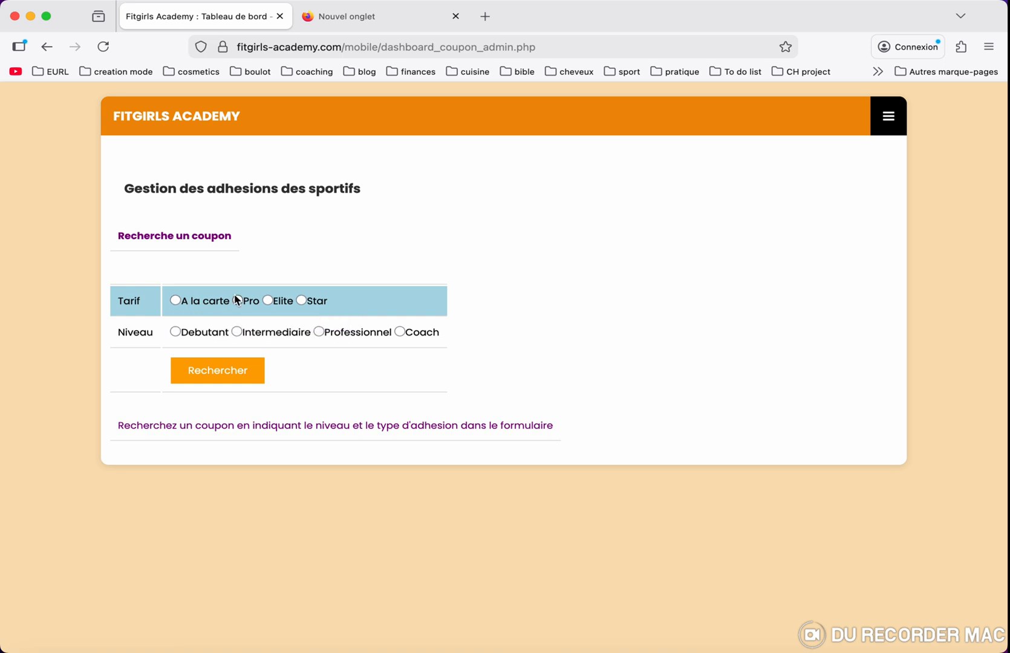
left_click(176, 305)
left_click(177, 334)
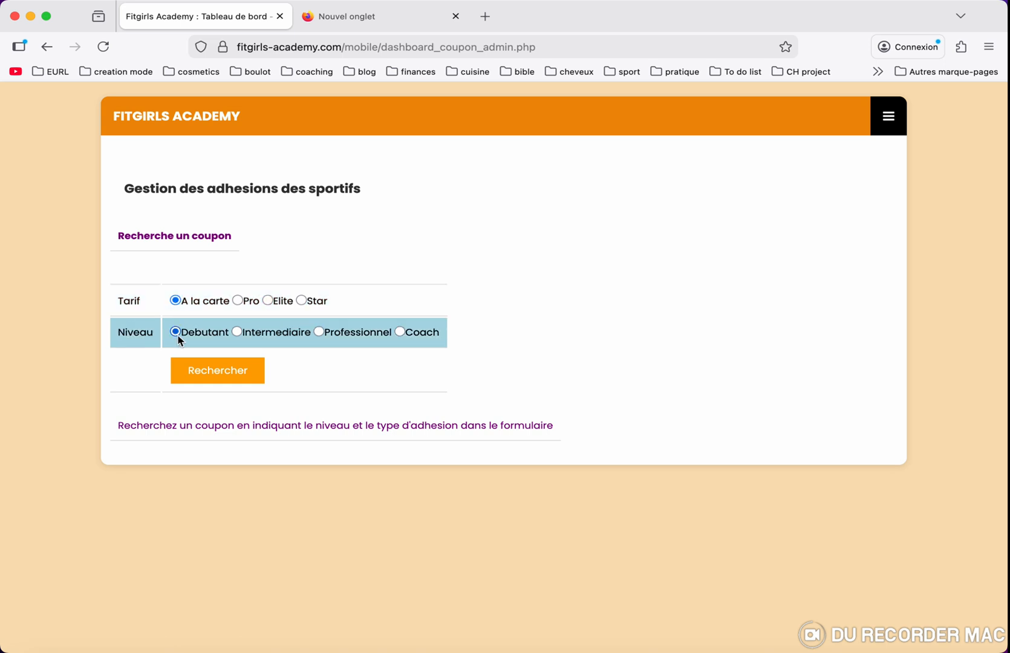
left_click(192, 376)
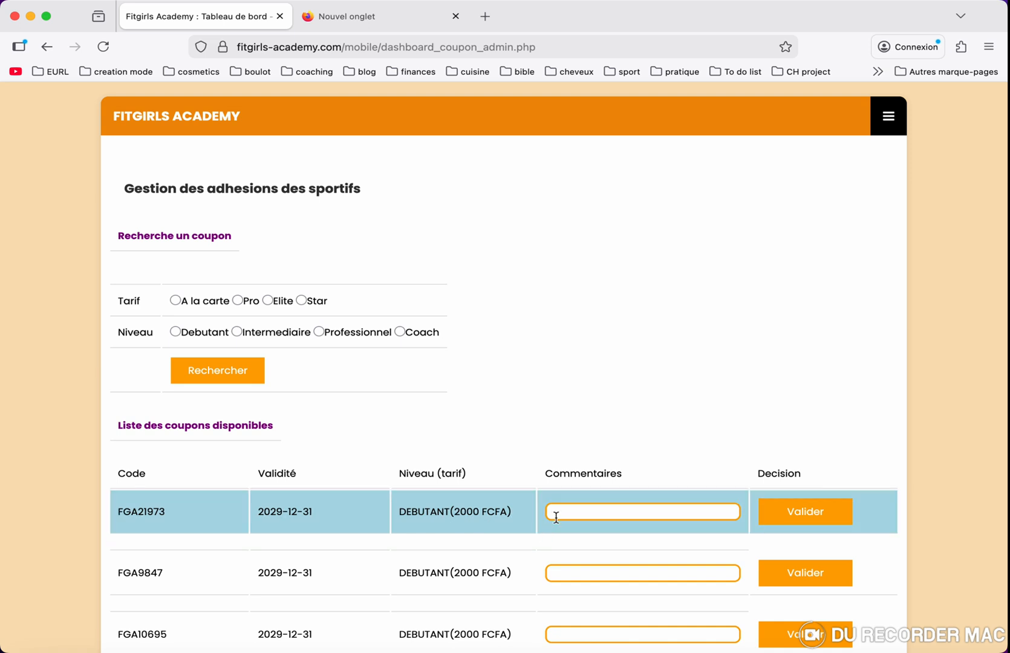
- Validate coupon FGA9847 with the comment 'eleve demo', then reopen the navigation menu
left_click(568, 572)
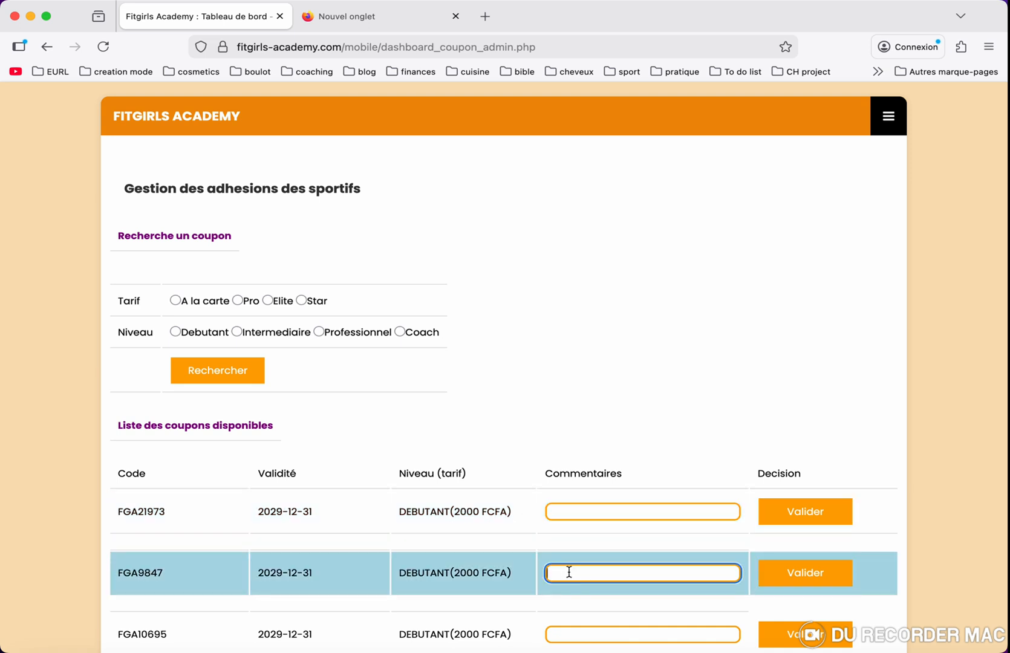
type("eleve demo")
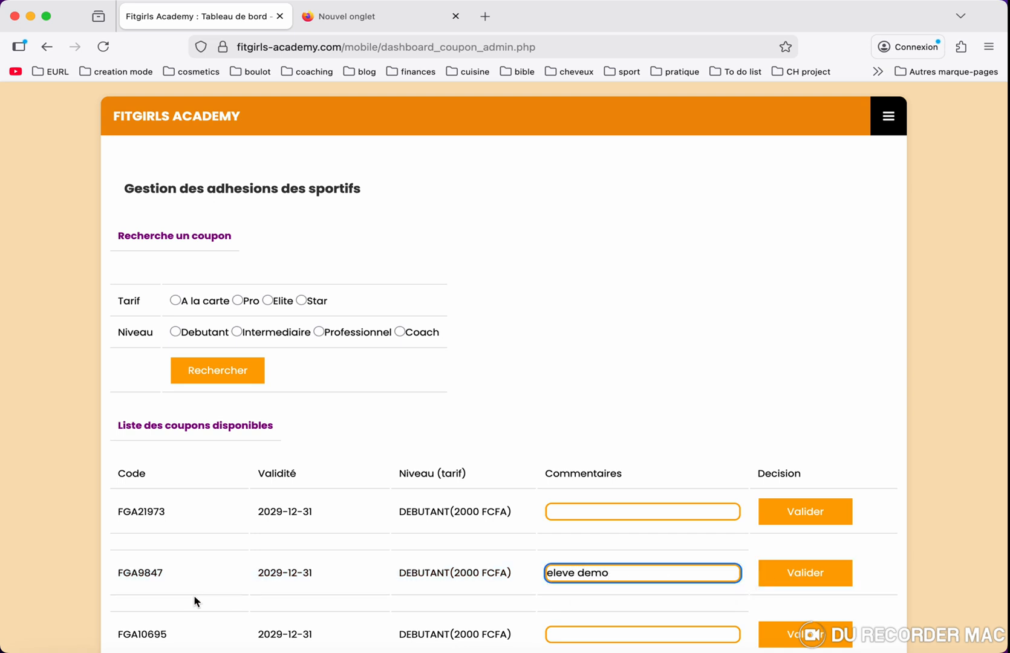
left_click(806, 580)
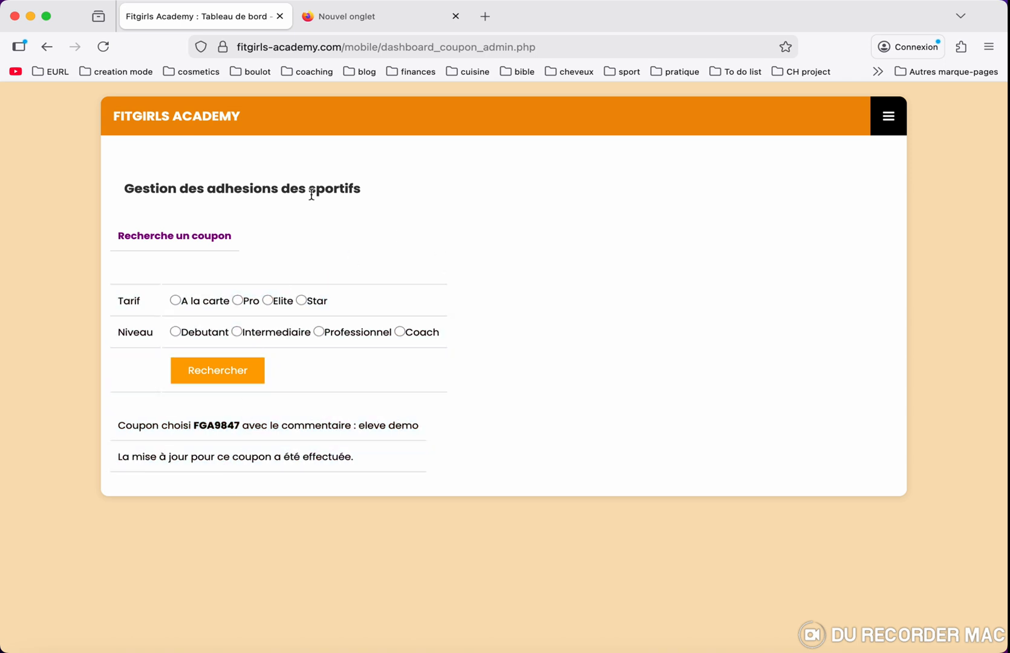
left_click(890, 128)
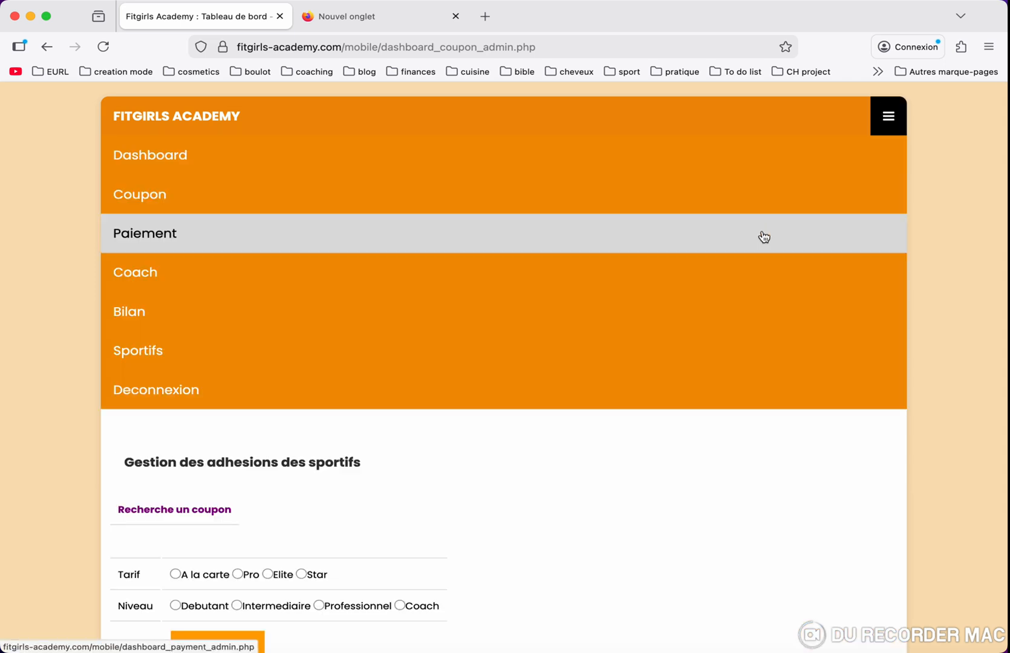
- Pay the pending 1500 coach payment request with the proof 'preuve de paiement tests'
left_click(764, 237)
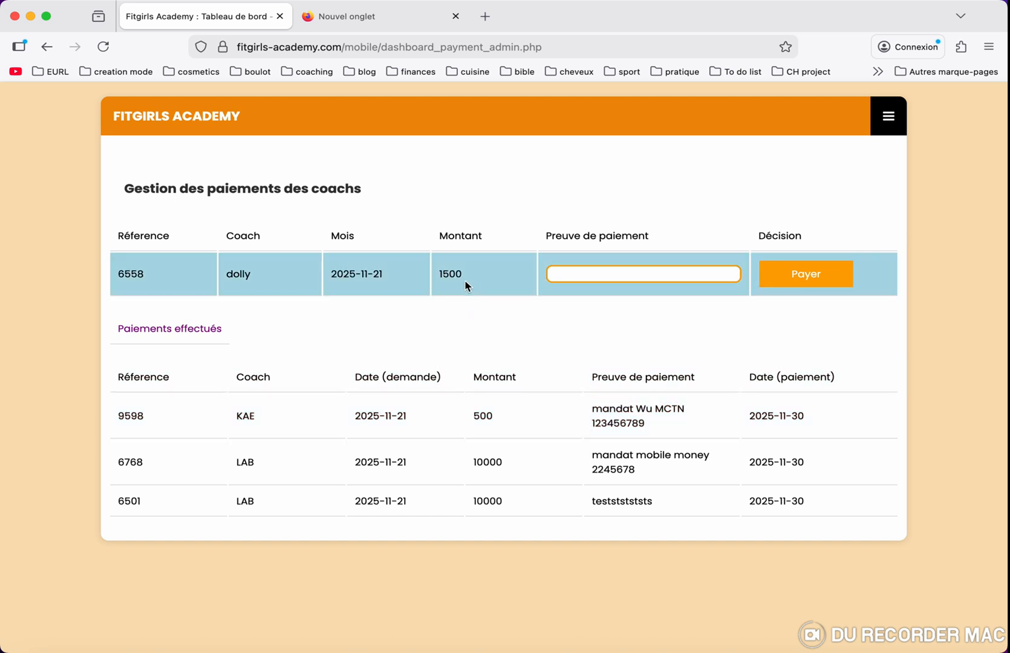
left_click(589, 273)
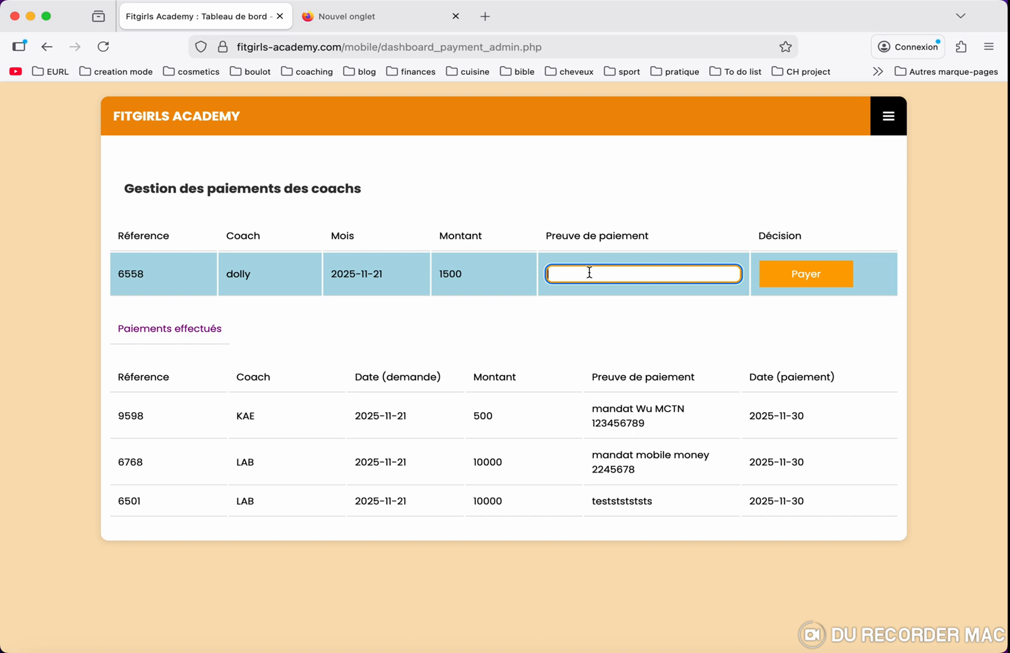
type("preuve de paiement tests")
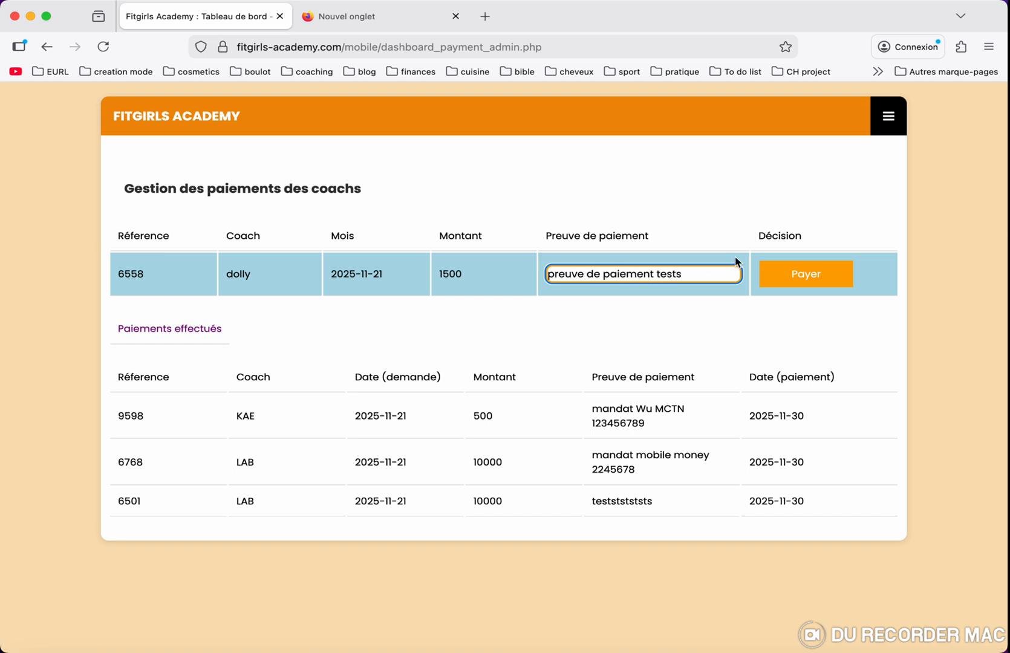
left_click(785, 280)
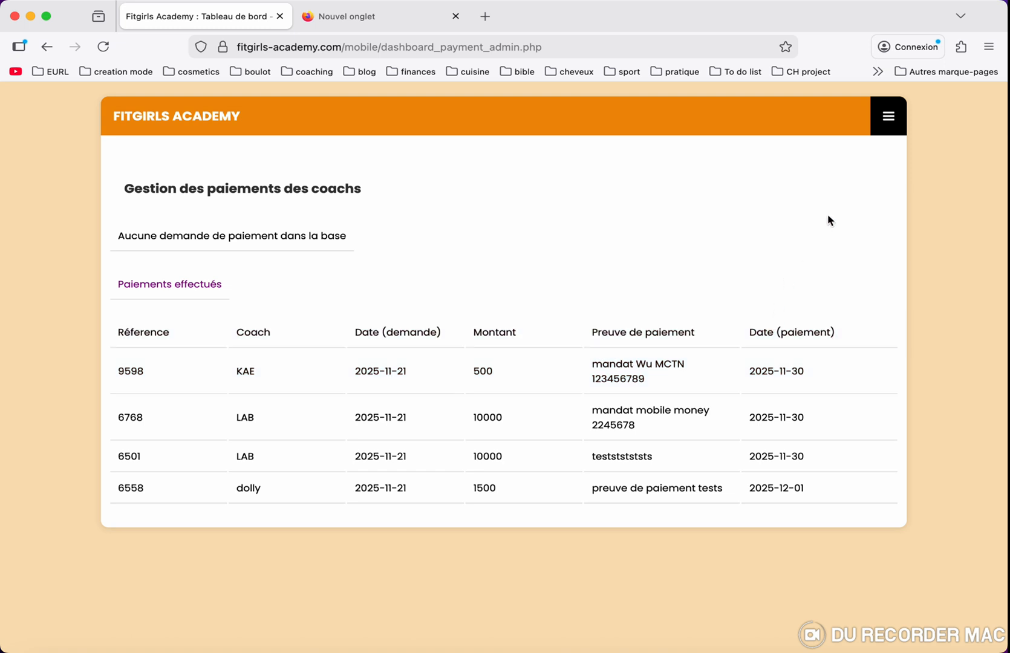
- Review the Bilan page: 149000 FCFA in sales and 1500 FCFA in current-month coach payments
left_click(882, 135)
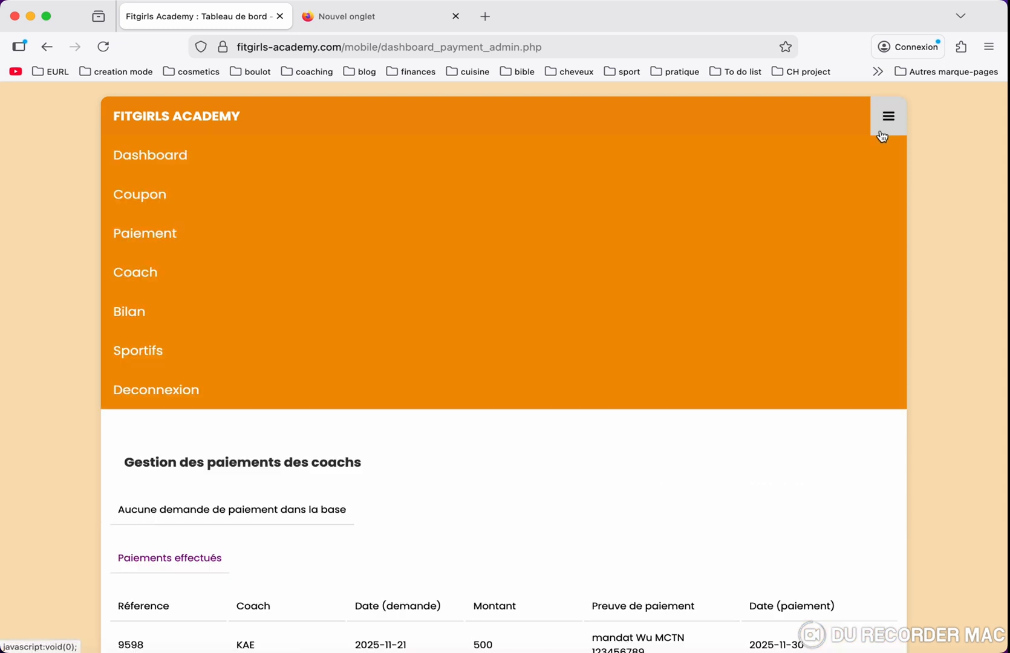
left_click(694, 307)
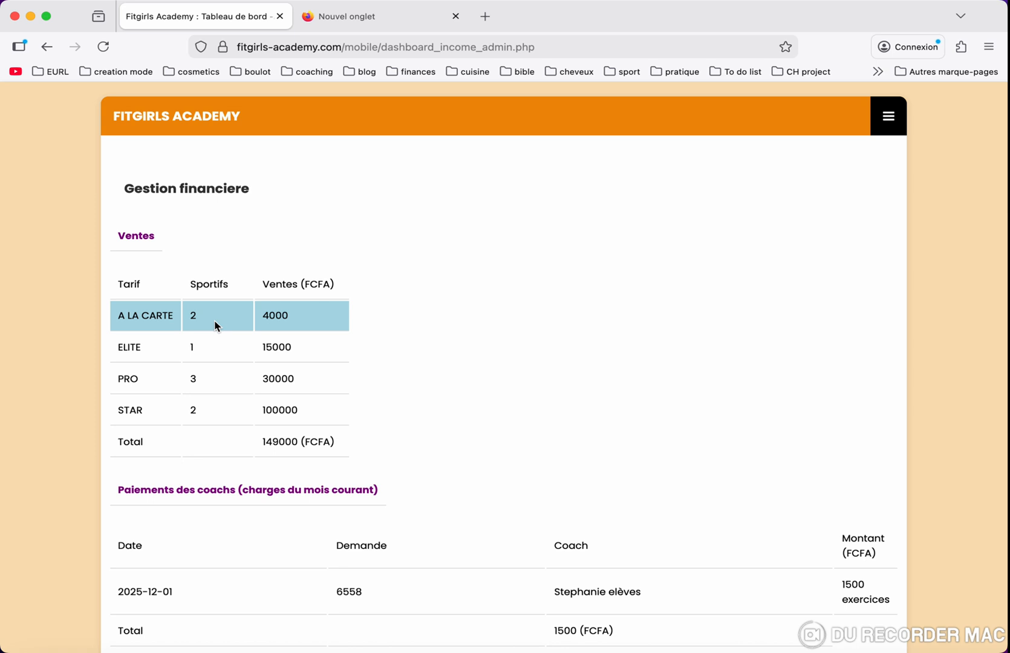
scroll(215, 326, "down", 1)
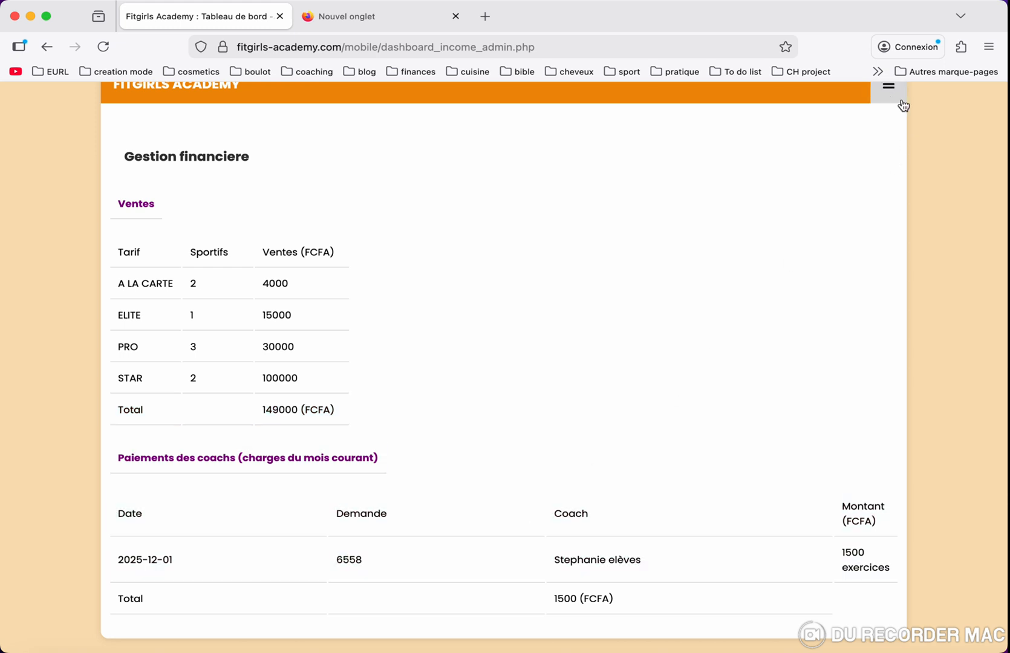
left_click(890, 96)
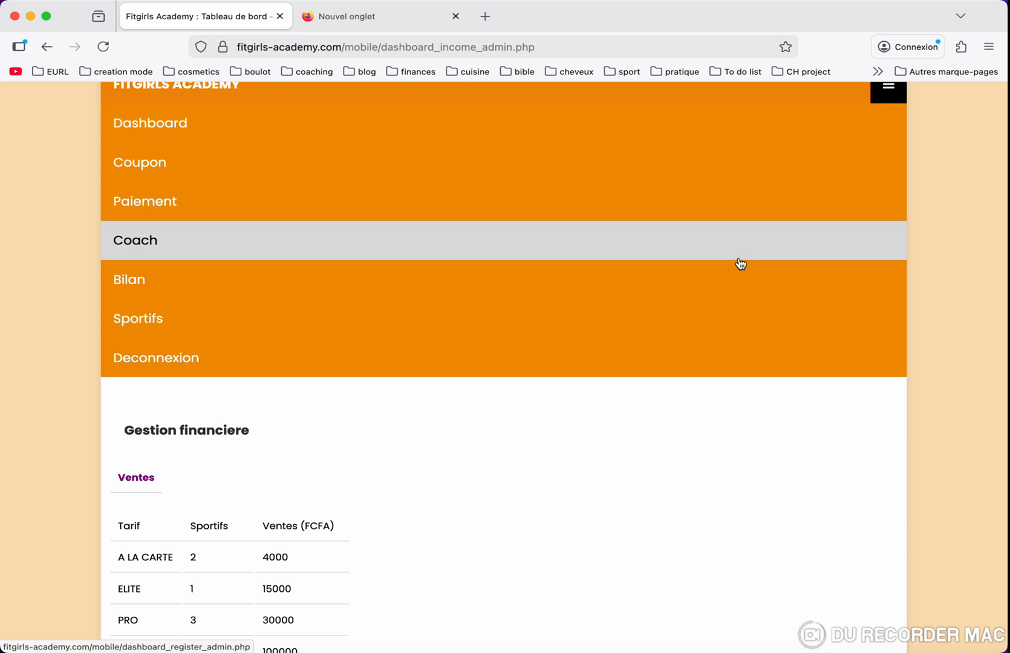
- List all registered coaches on the coach management page and scroll down to coach record 3
left_click(739, 261)
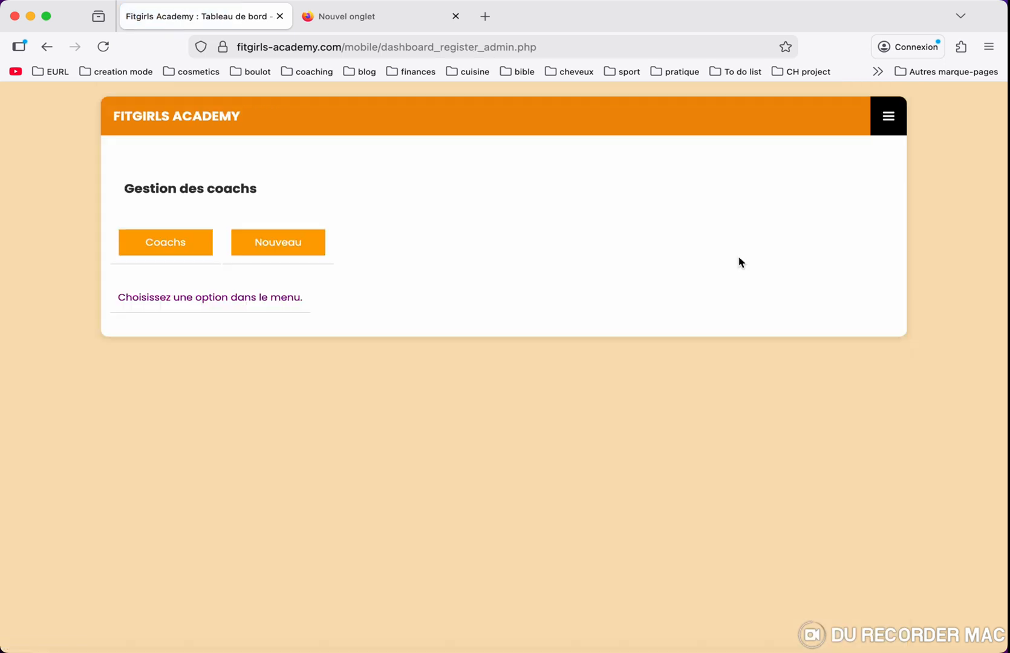
left_click(180, 251)
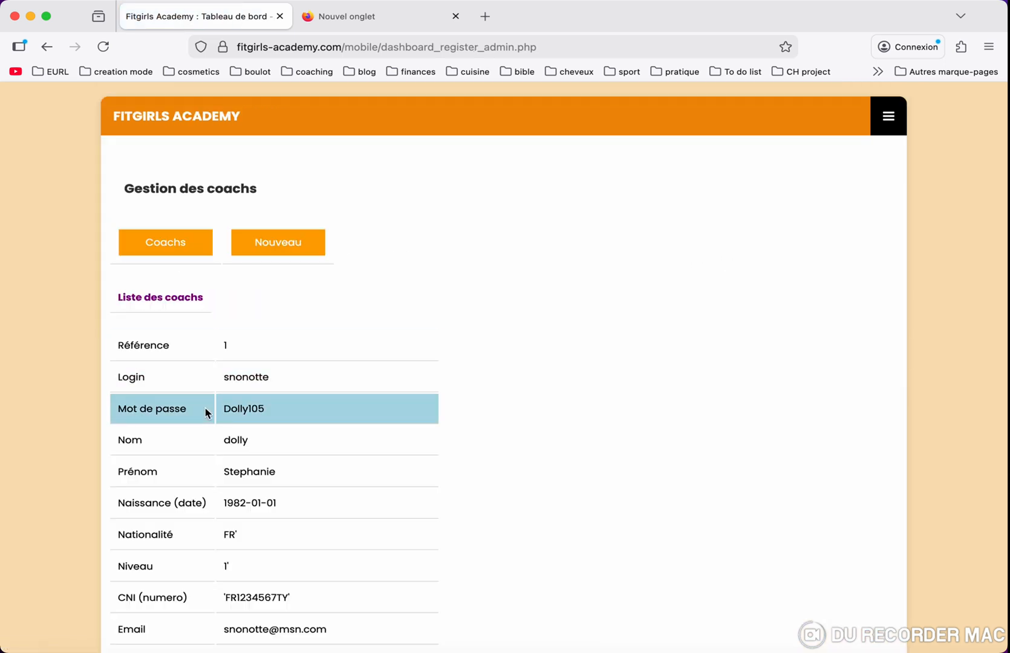
scroll(206, 413, "down", 5)
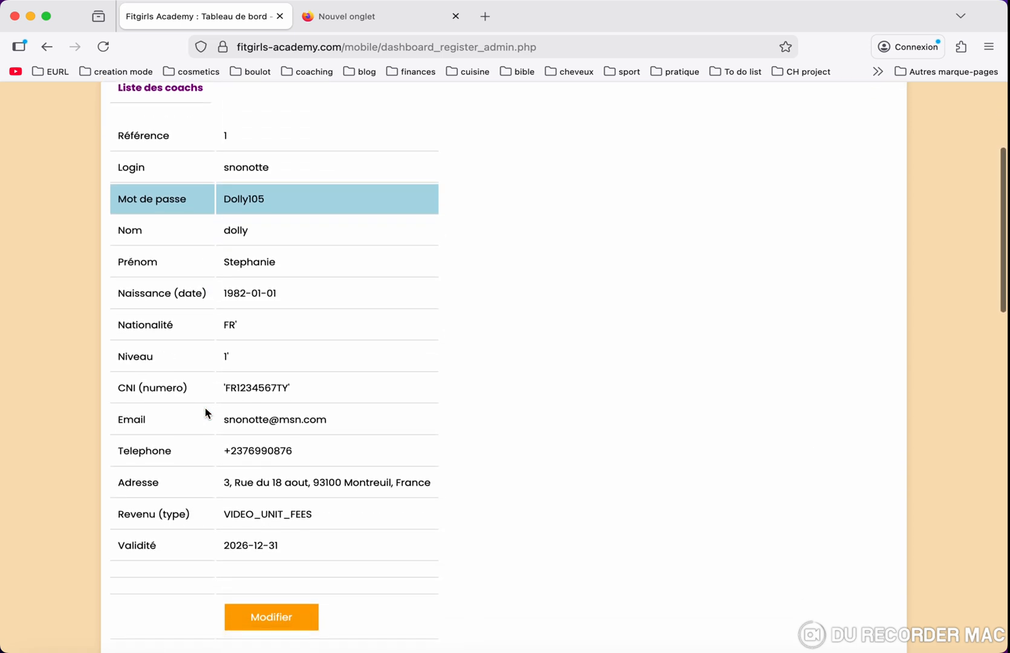
scroll(206, 413, "down", 1)
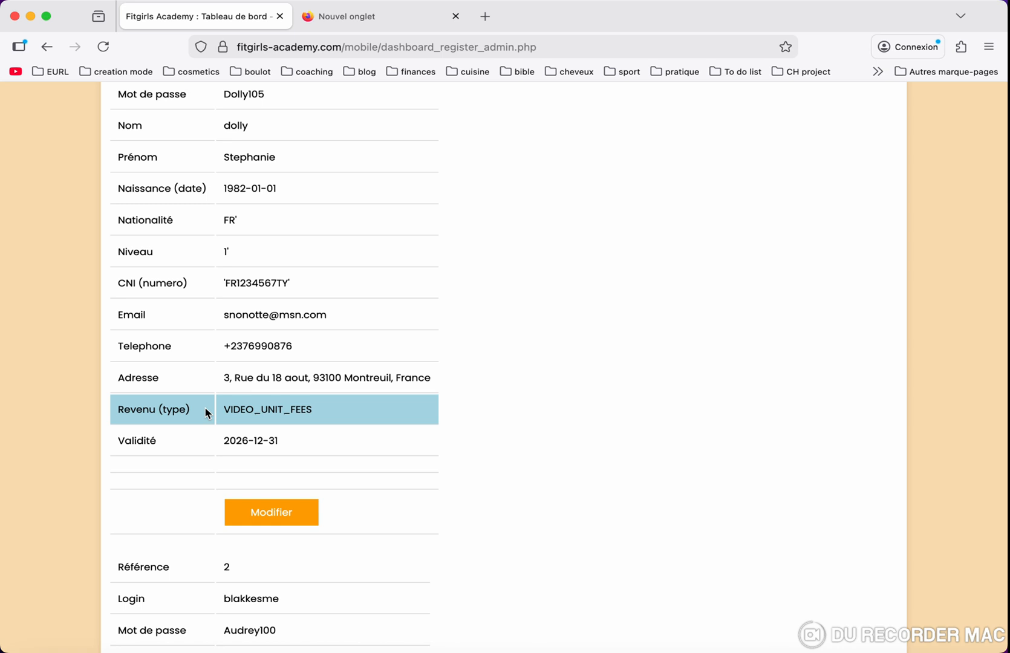
scroll(206, 413, "down", 5)
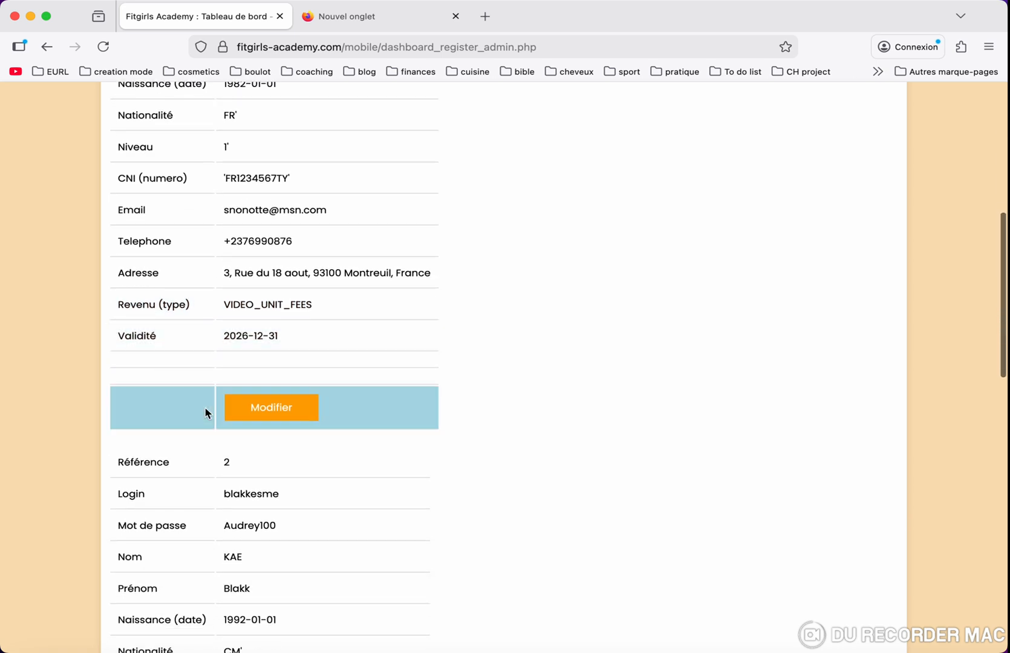
scroll(206, 413, "down", 17)
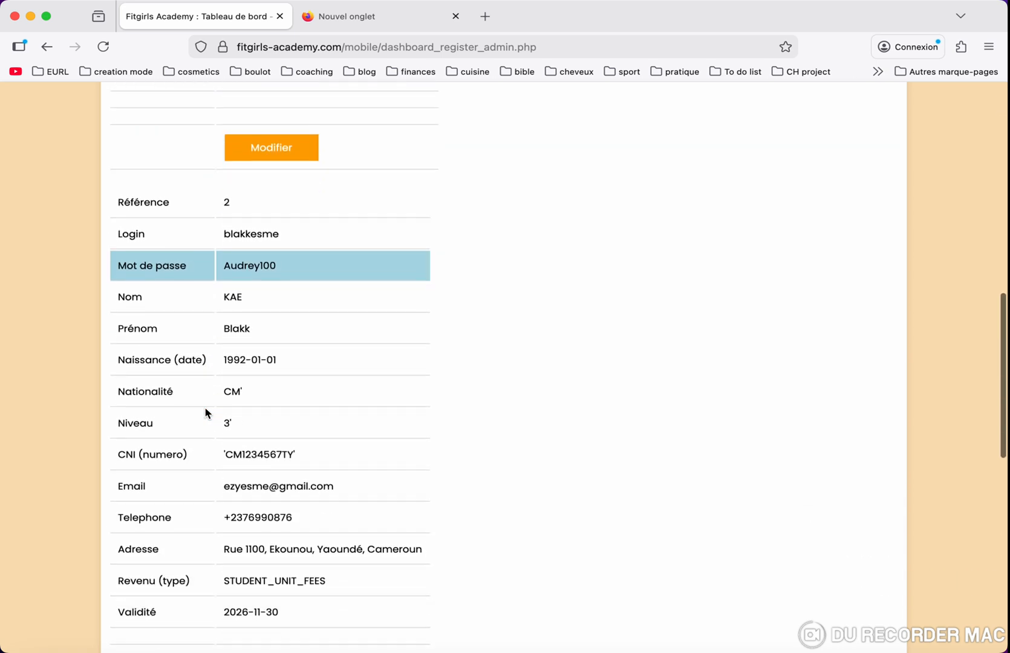
scroll(205, 413, "down", 6)
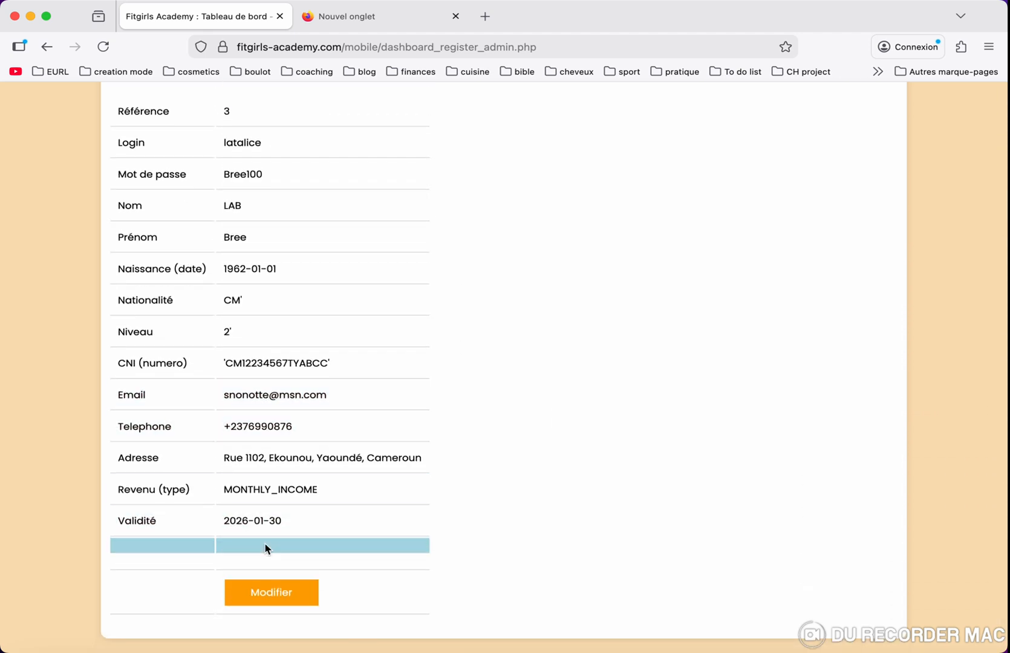
- View coach record 3's edit form, then bring up a blank new-coach form with reference 434
left_click(262, 593)
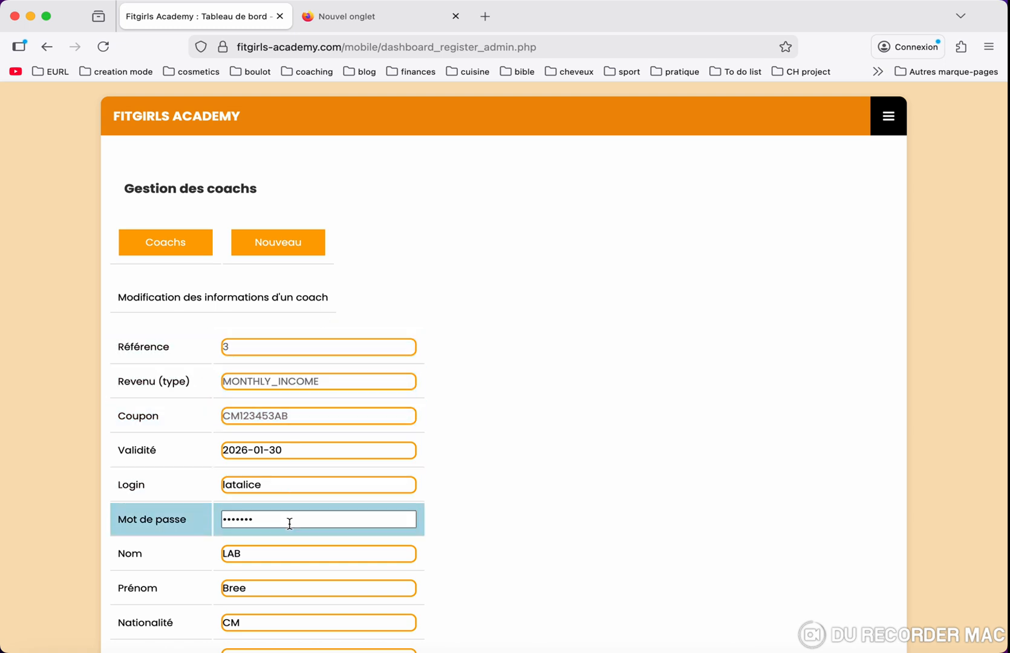
scroll(290, 524, "down", 1)
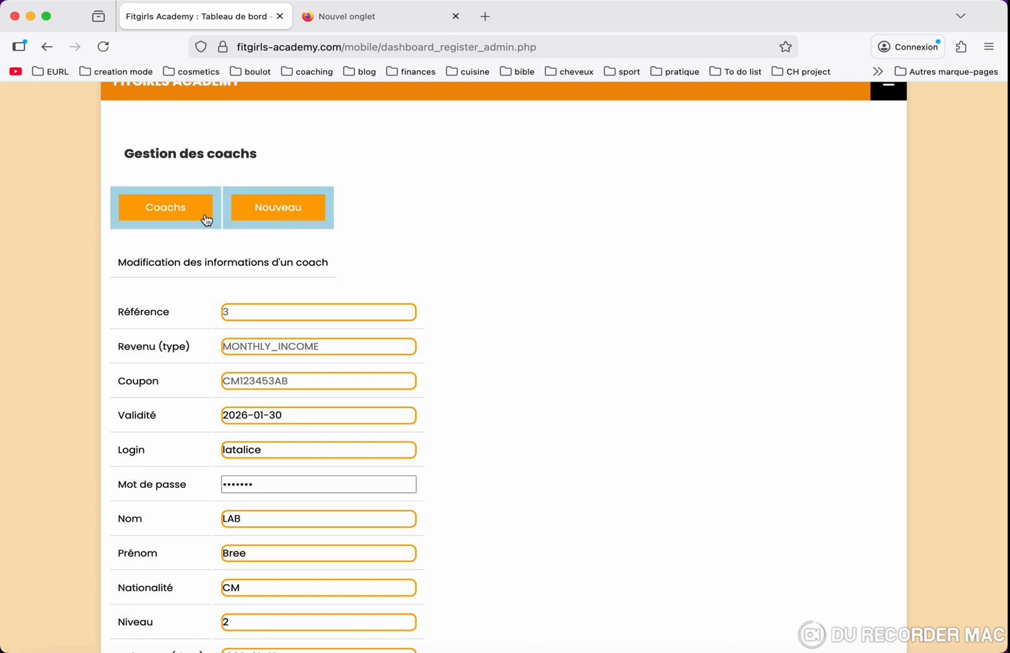
left_click(268, 219)
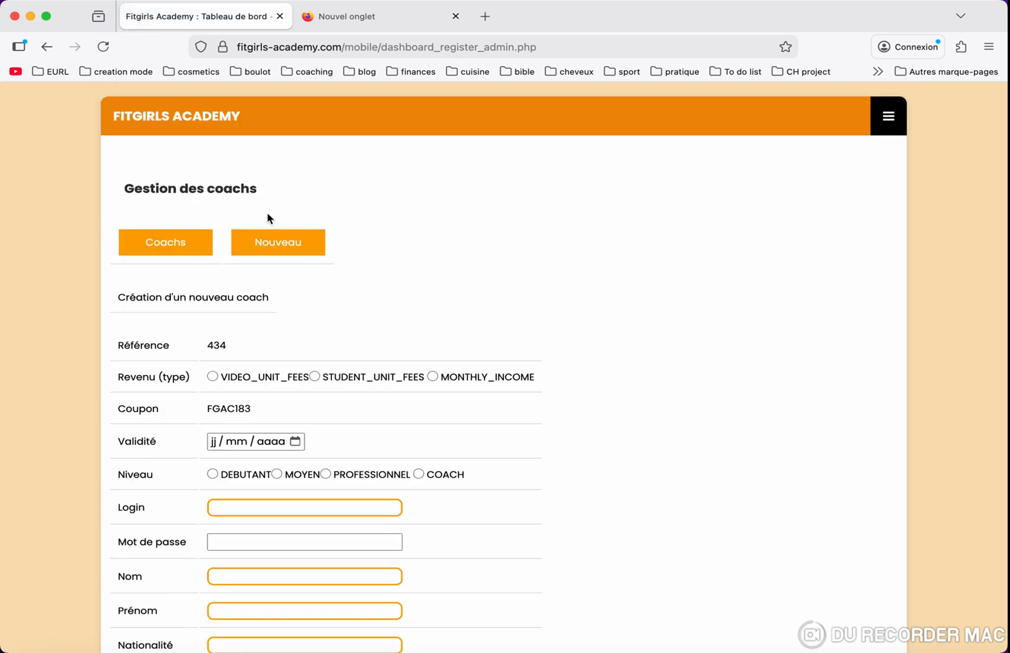
- Scroll through the blank Création d'un nouveau coach form and reopen the main navigation menu
scroll(268, 219, "down", 7)
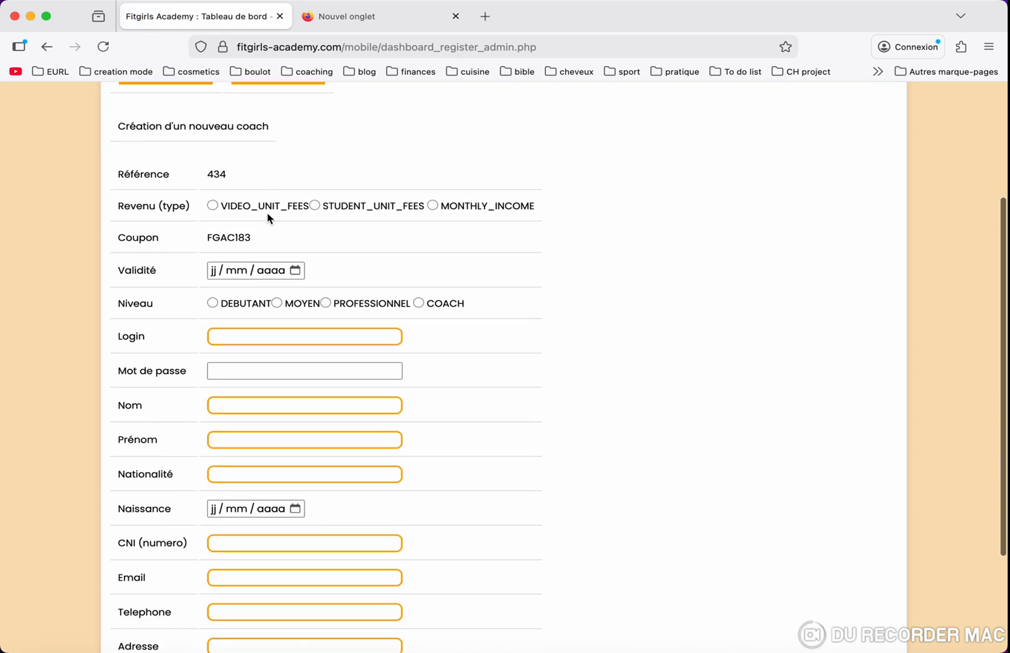
scroll(268, 219, "down", 2)
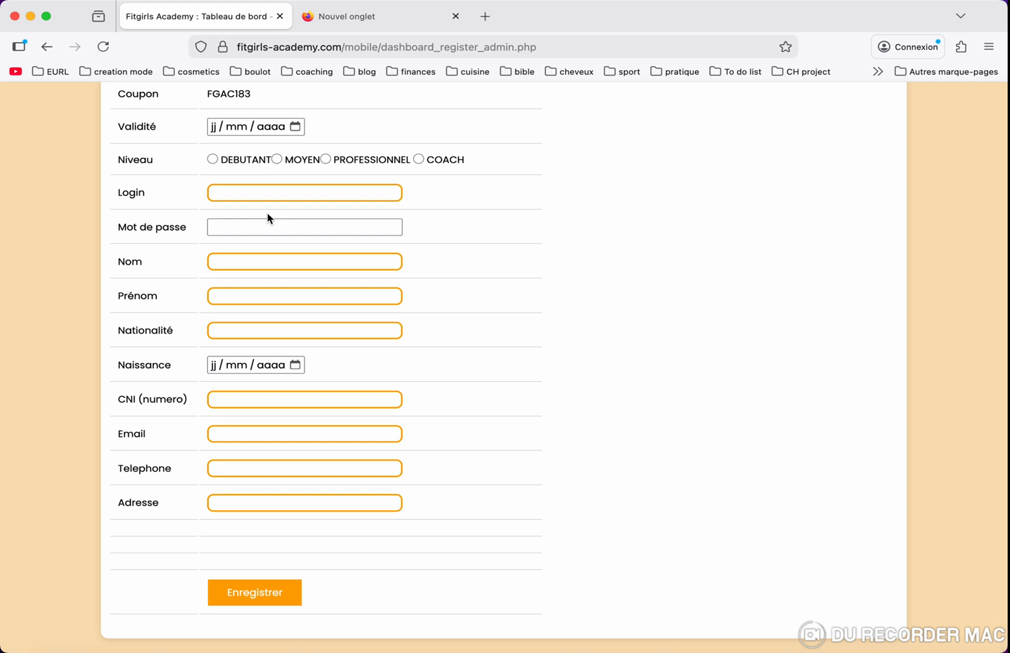
scroll(268, 219, "up", 4)
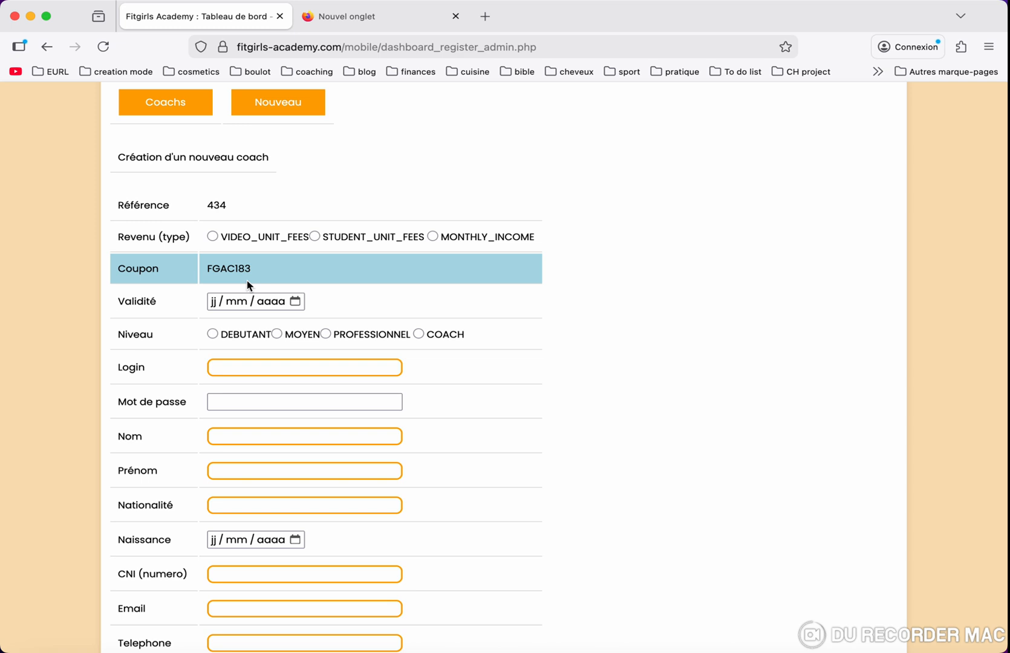
scroll(248, 284, "up", 3)
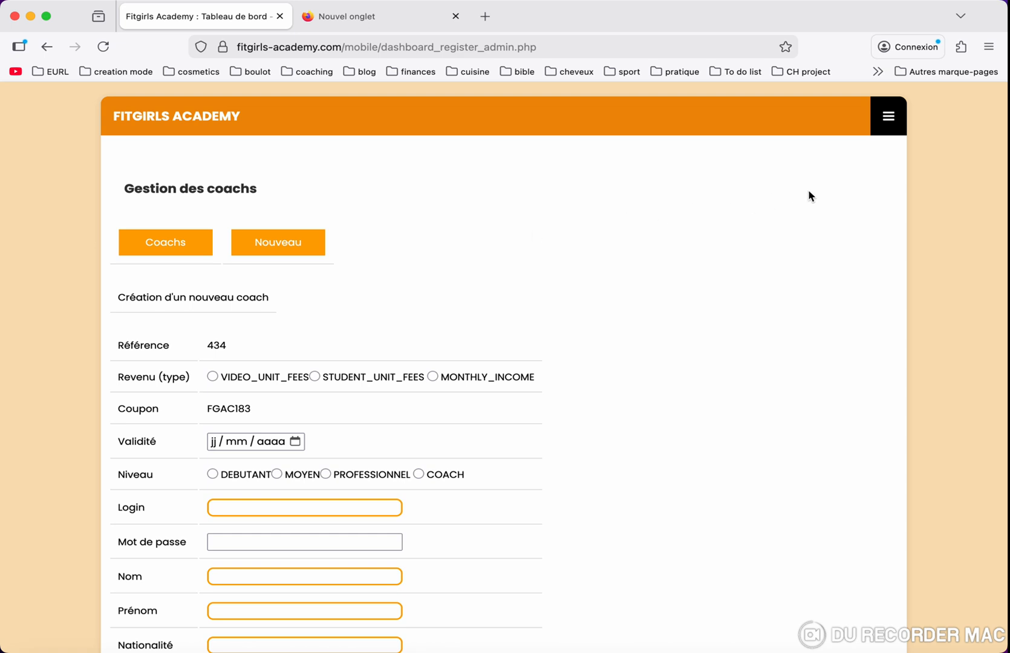
left_click(889, 131)
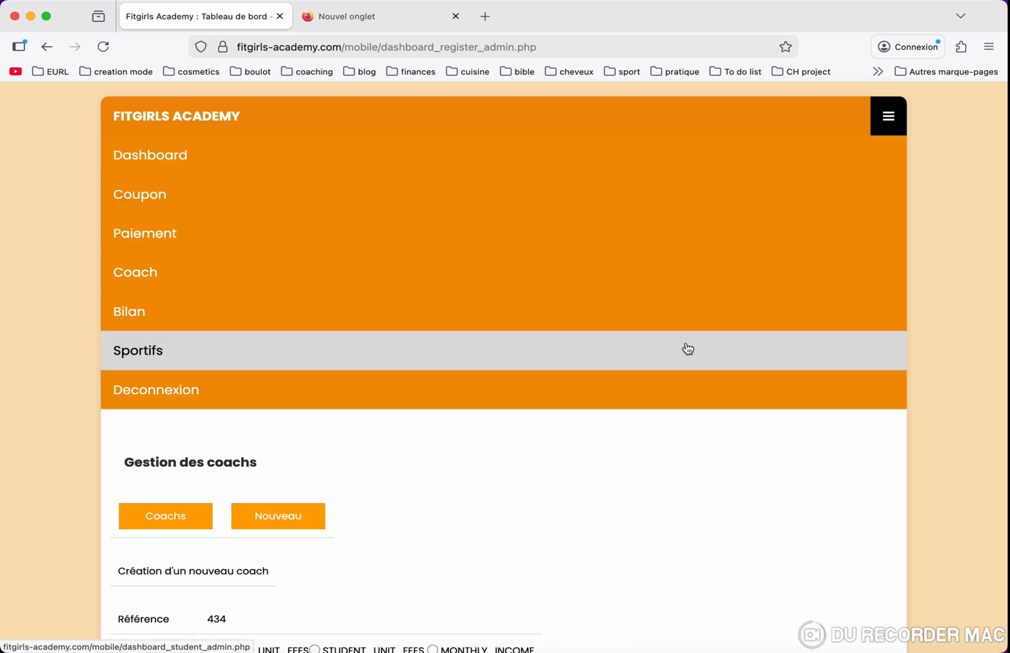
- Search the Sportifs list by the athlete's first name
left_click(688, 349)
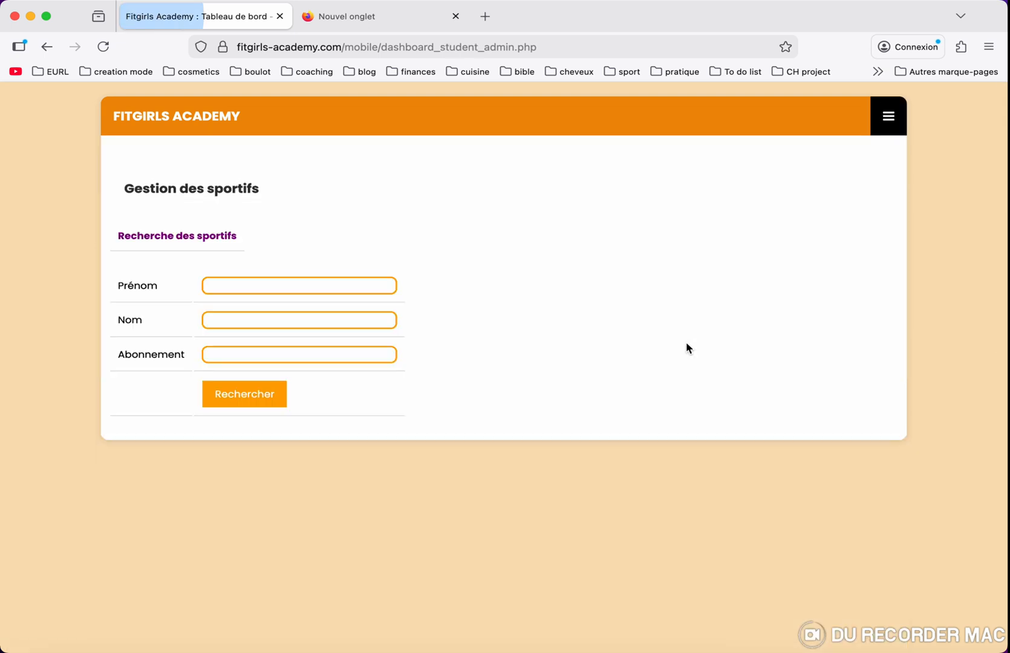
left_click(263, 285)
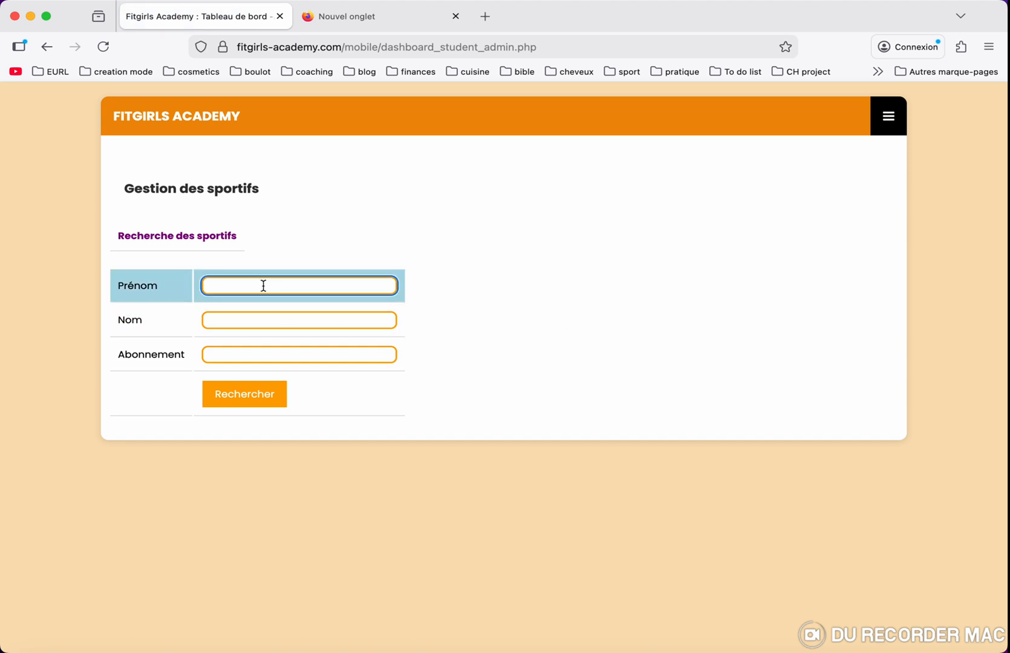
left_click(246, 319)
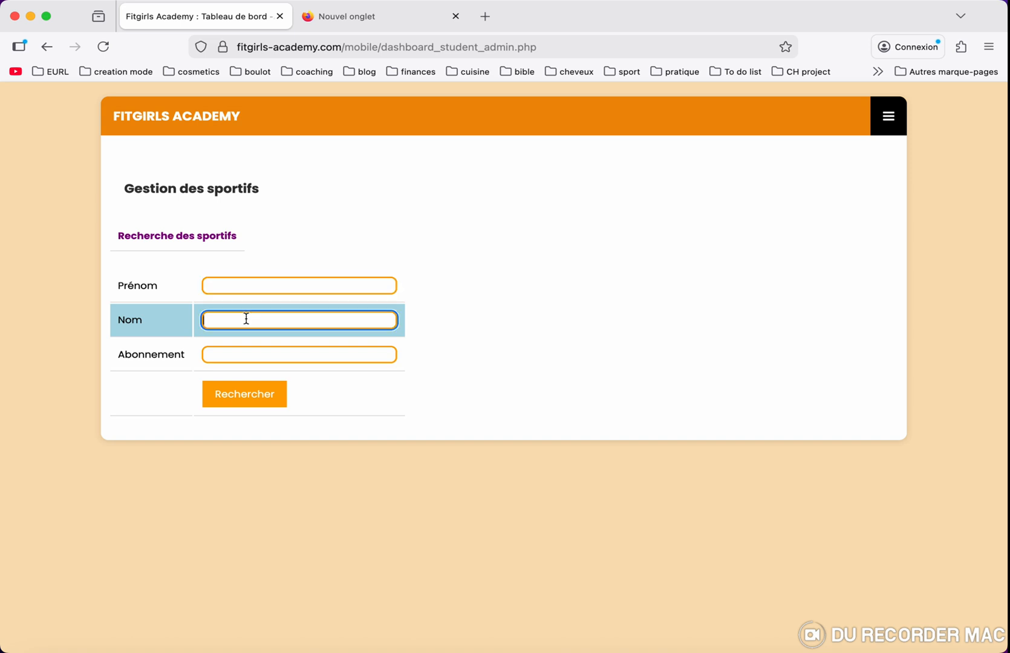
left_click(248, 284)
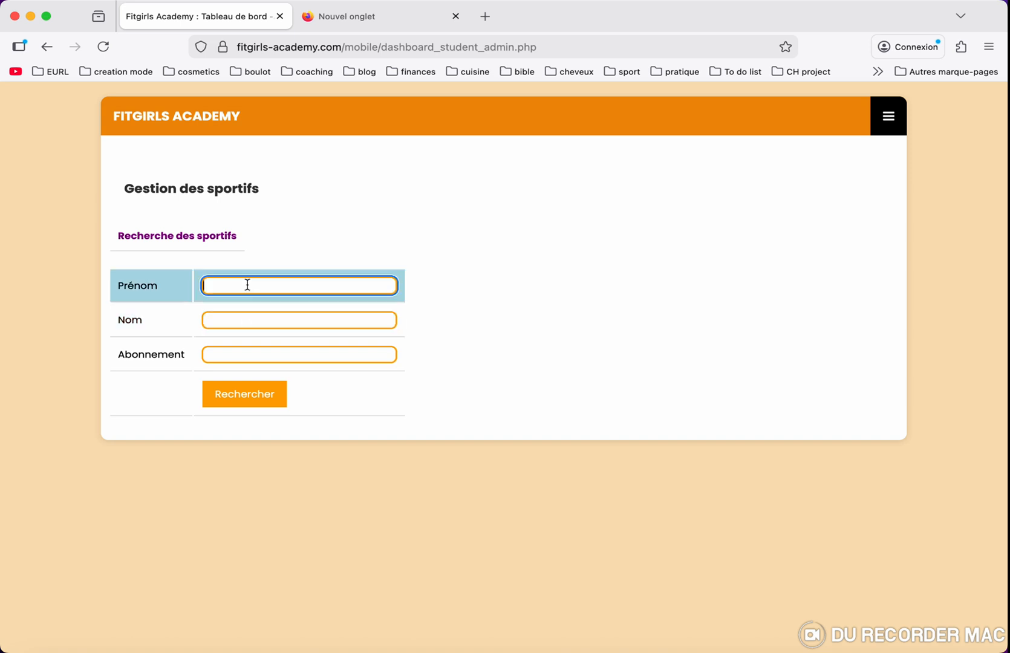
type("bree")
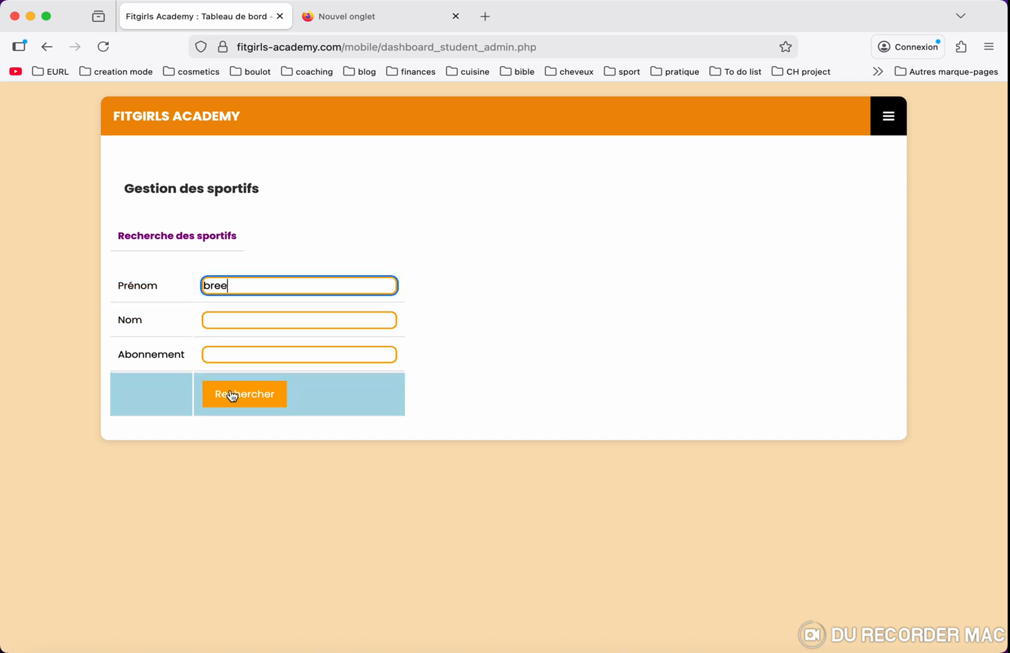
left_click(232, 395)
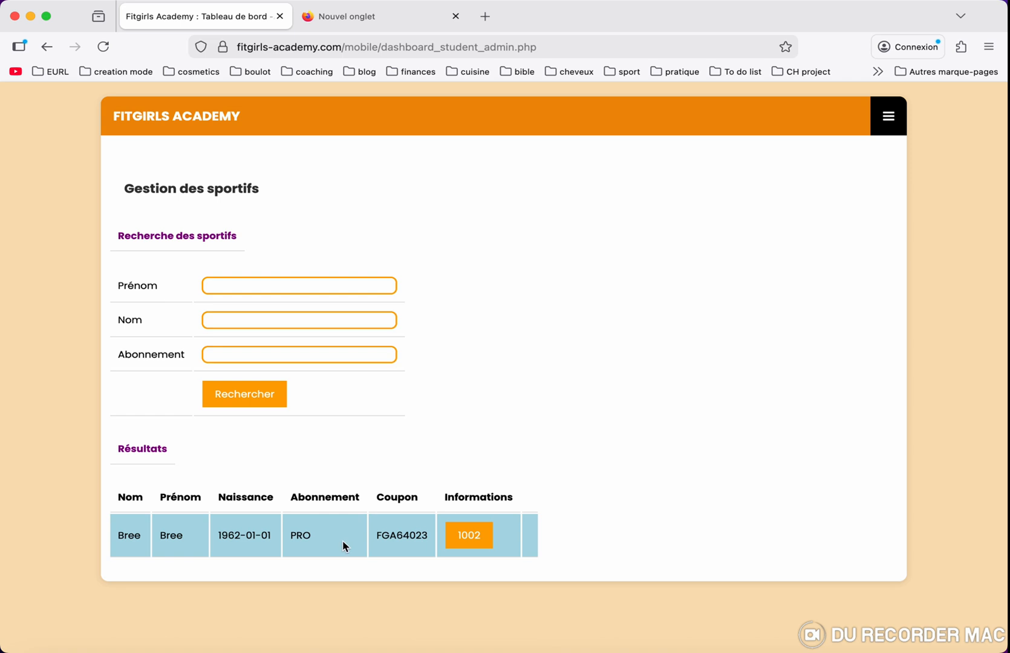
- Open athlete 1002's record showing two 100-calorie sessions from 2025-11-17 and recent meals
left_click(472, 538)
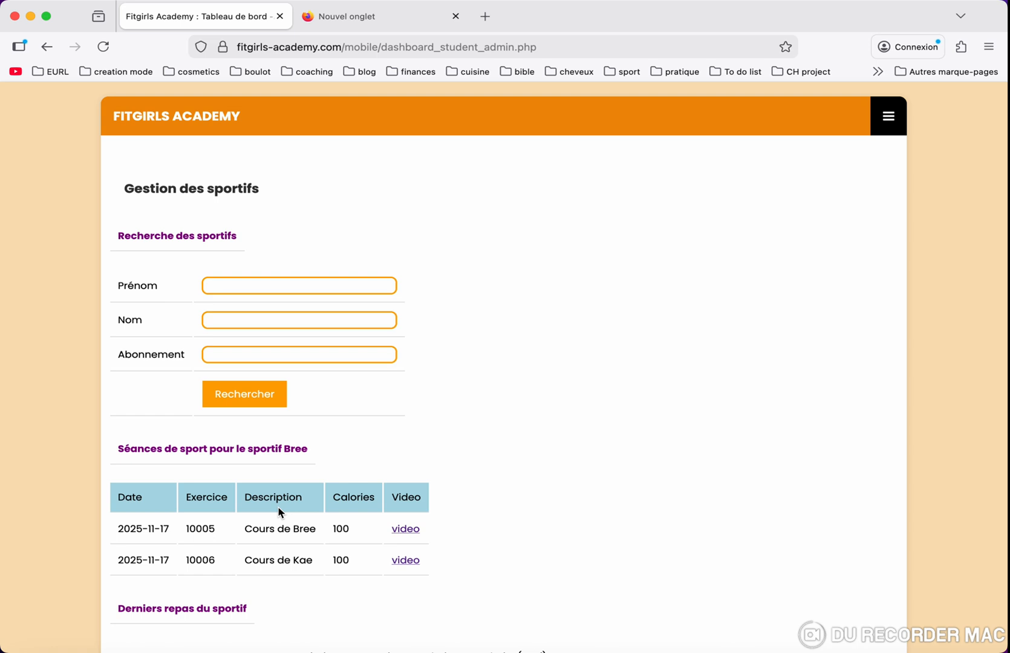
scroll(279, 512, "down", 5)
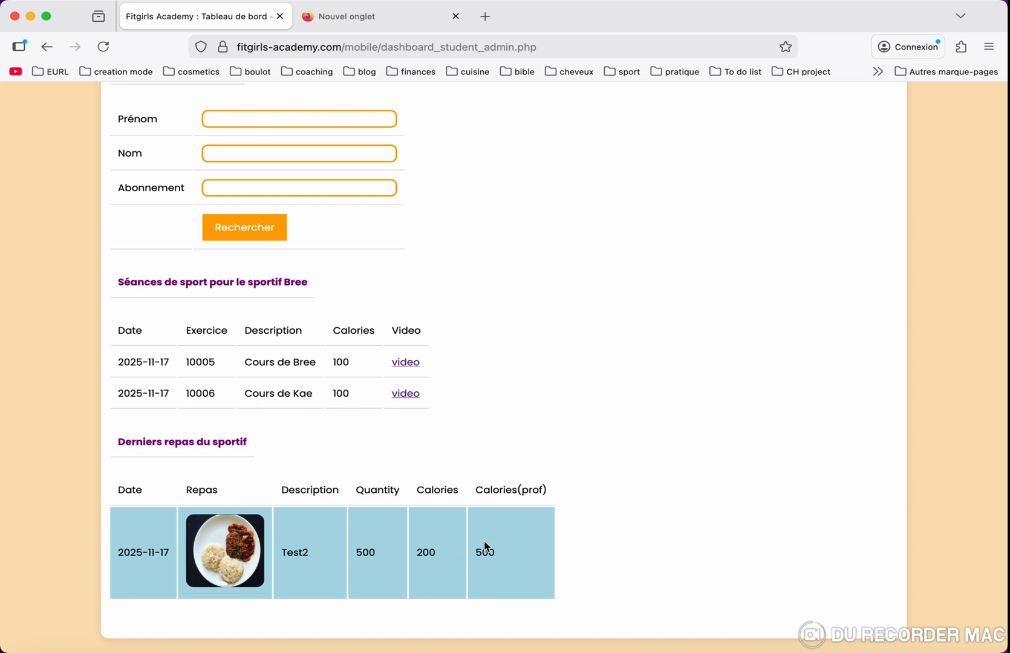
scroll(483, 539, "up", 5)
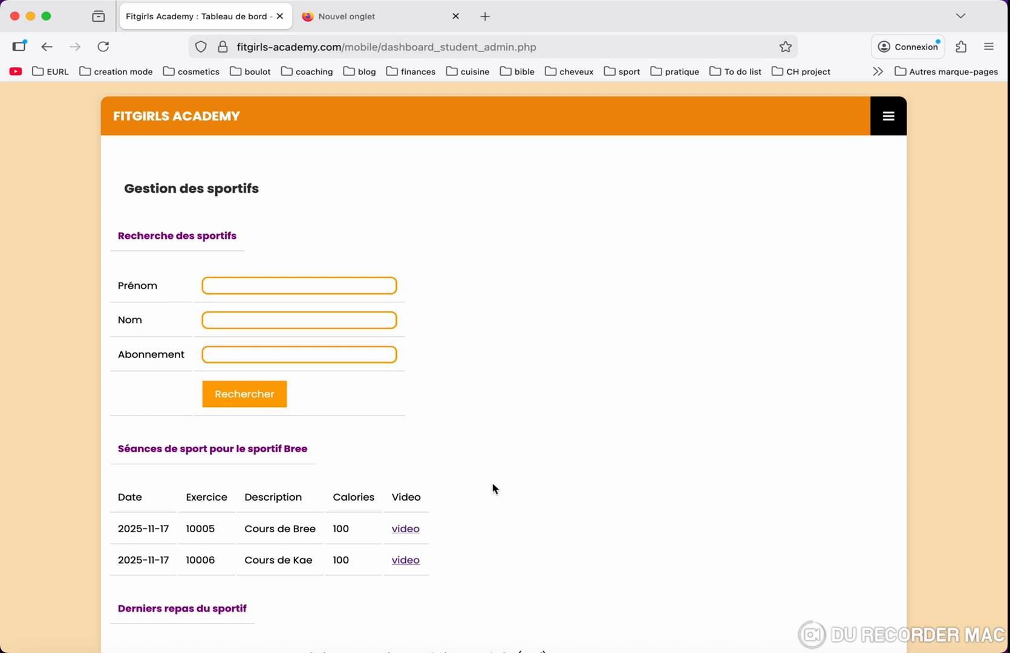
left_click(889, 117)
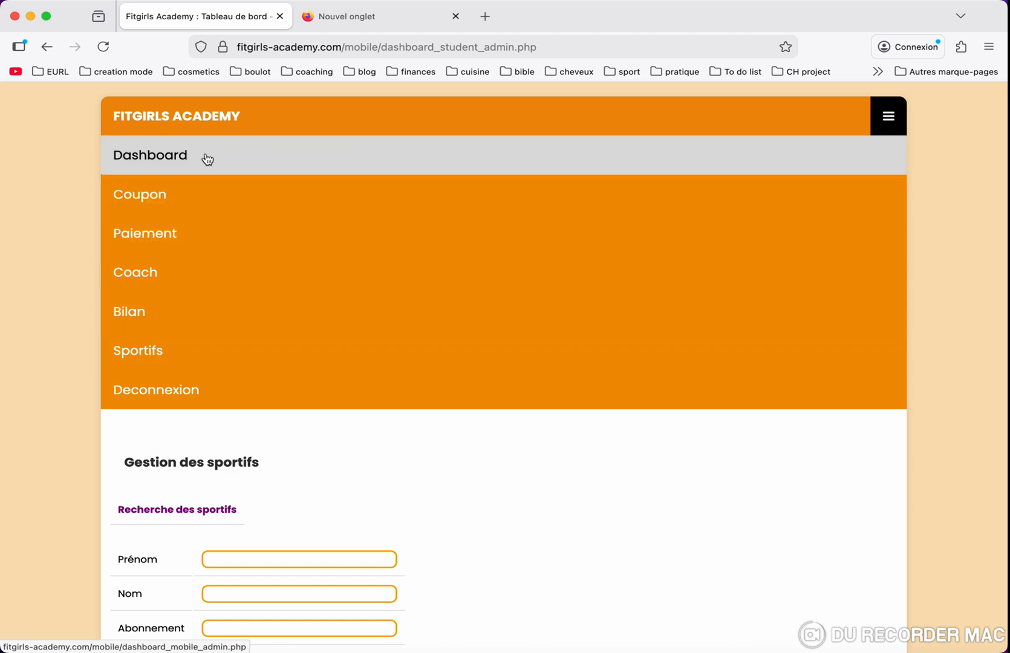
- Choose Dashboard from the open menu to return to the athlete and coach statistics
left_click(208, 159)
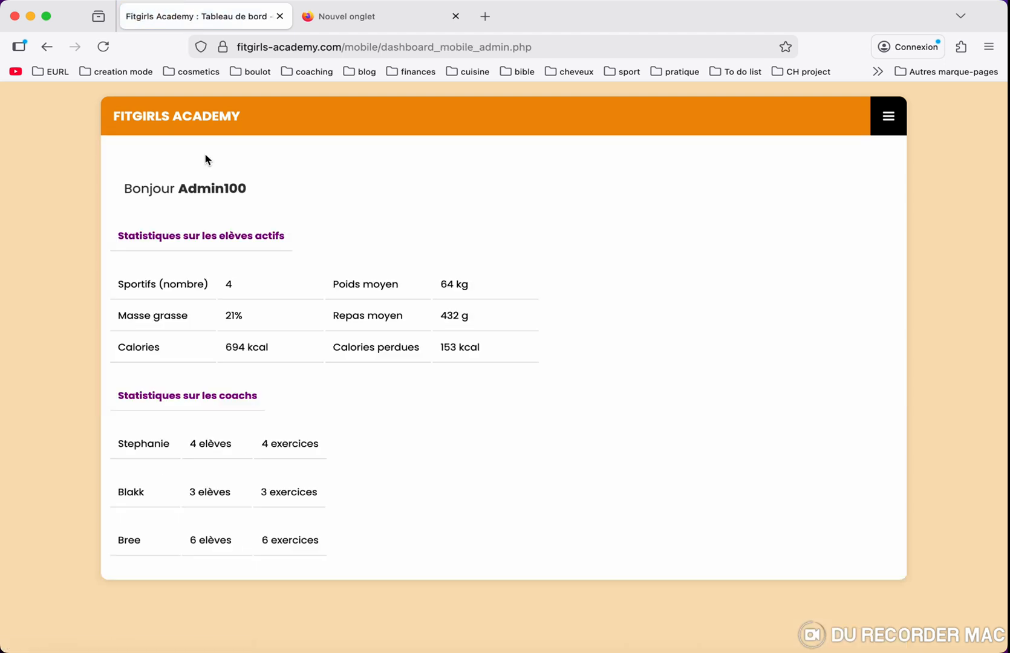